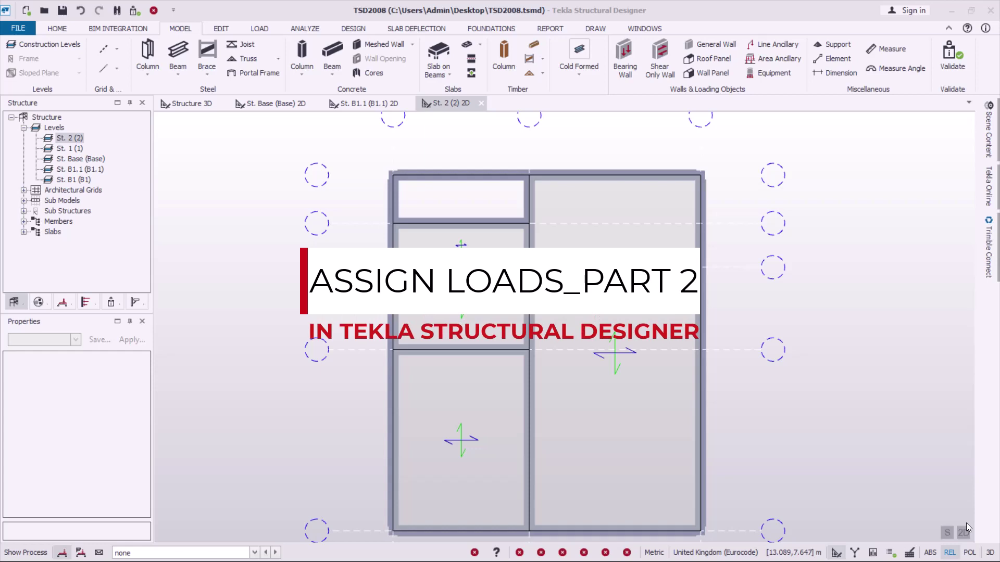
Step: Glance at the 3D structure, then return to the top storey plan with loading commands shown
{"action": "left_click", "coordinate": [192, 103]}
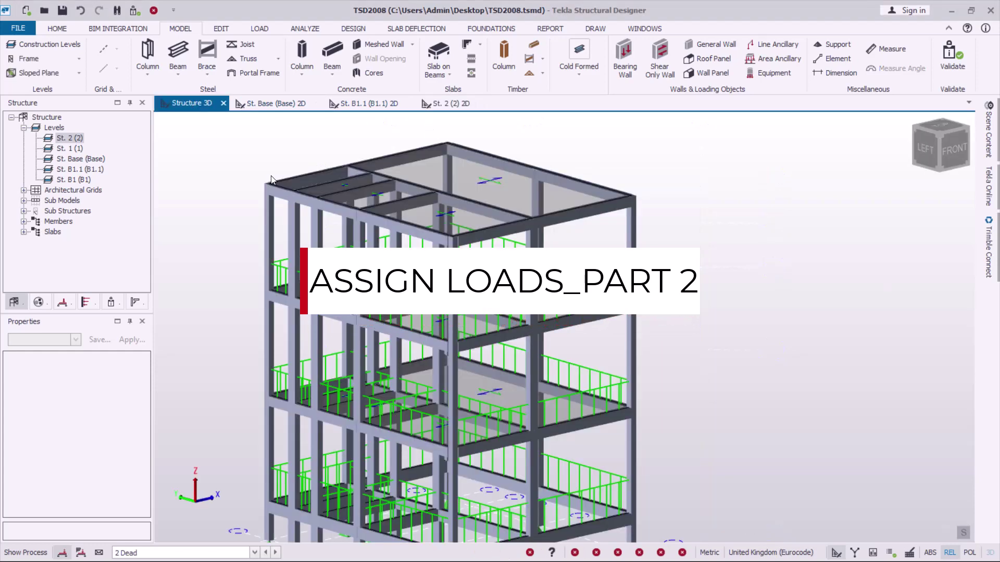
{"action": "scroll", "coordinate": [485, 167], "scroll_direction": "up", "scroll_amount": 2}
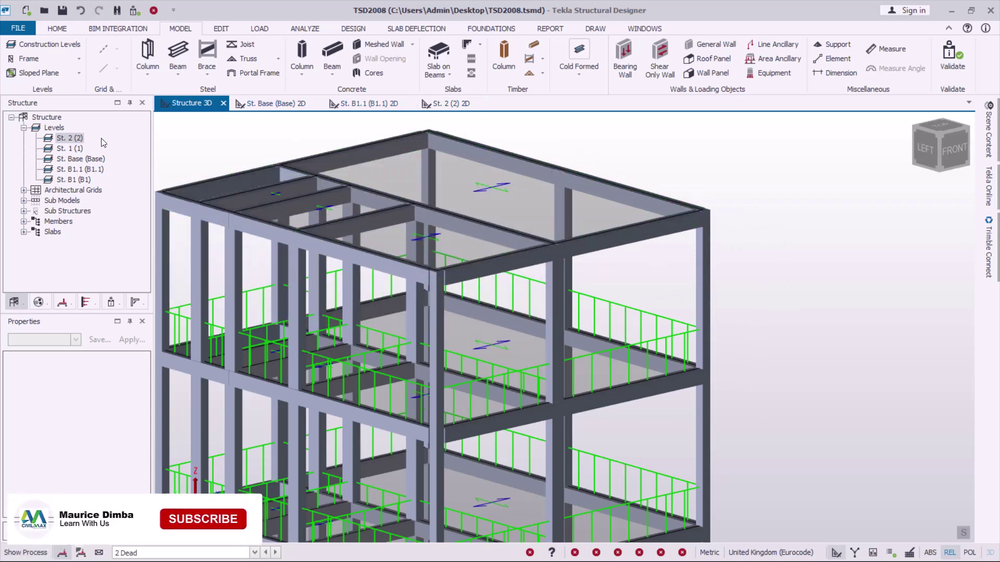
{"action": "left_click", "coordinate": [448, 103]}
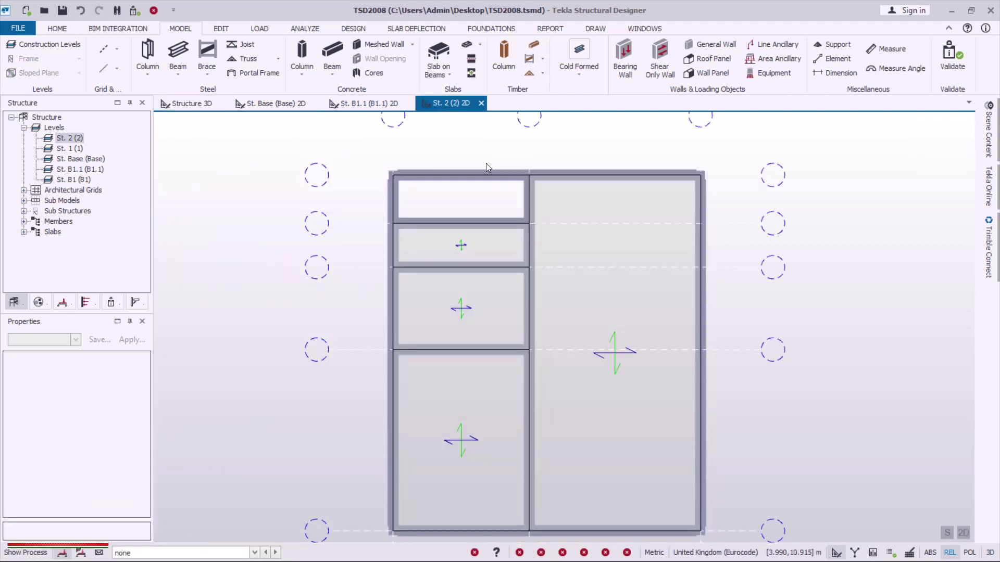
{"action": "scroll", "coordinate": [528, 231], "scroll_direction": "up", "scroll_amount": 1}
{"action": "scroll", "coordinate": [501, 209], "scroll_direction": "up", "scroll_amount": 1}
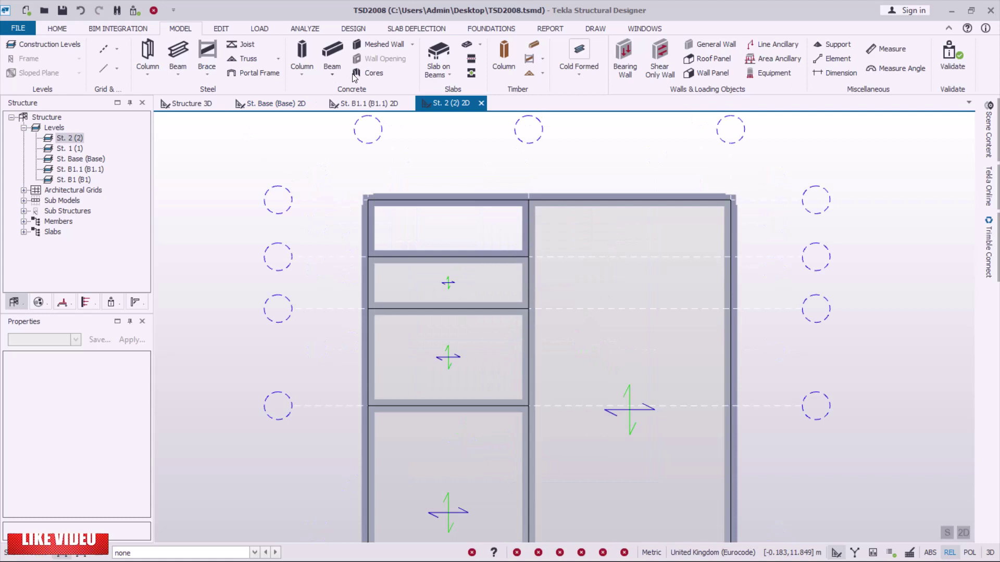
{"action": "left_click", "coordinate": [260, 28]}
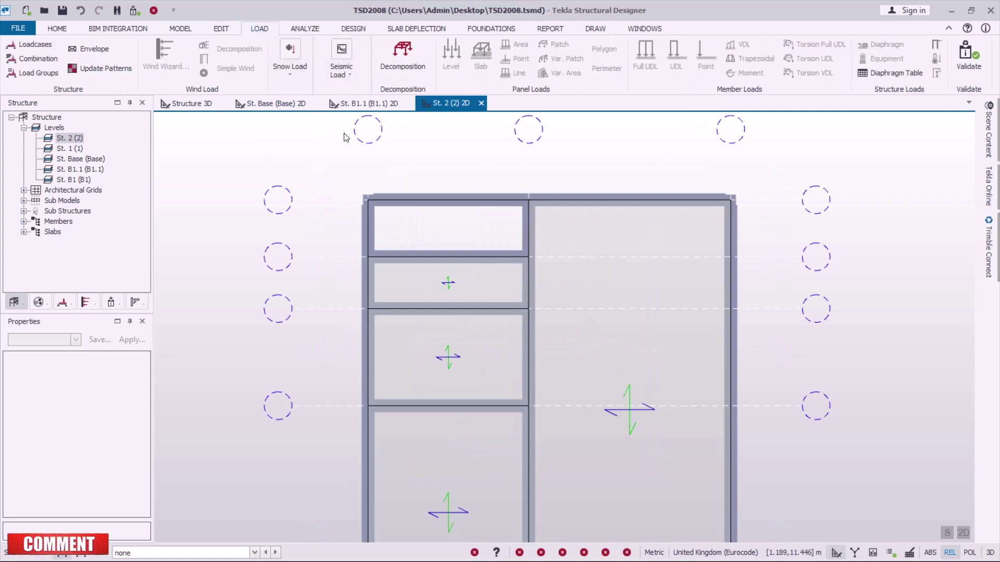
Step: Make 2 Dead the current loadcase, passing briefly through 4 Imposed
{"action": "left_click", "coordinate": [255, 554]}
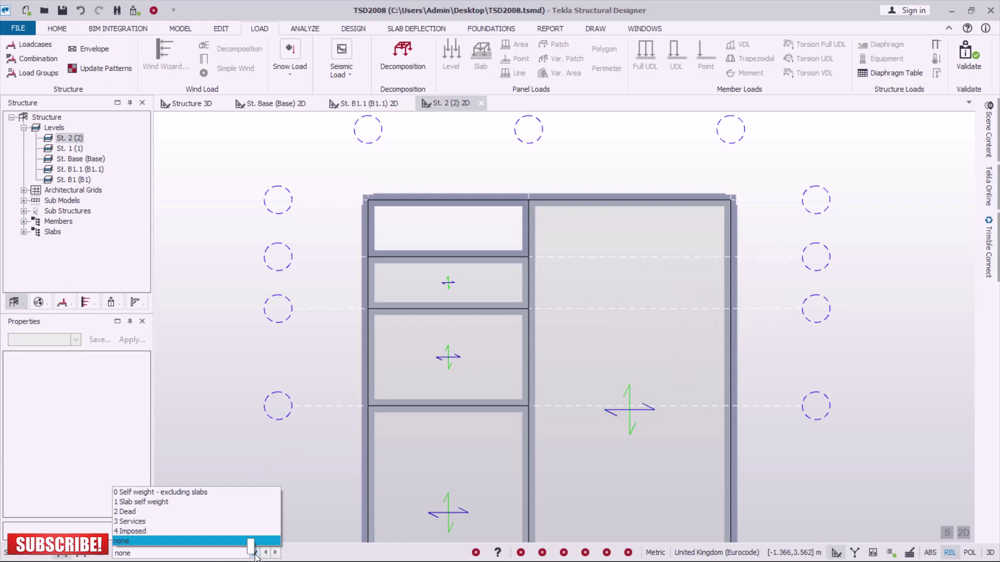
{"action": "left_click", "coordinate": [148, 532]}
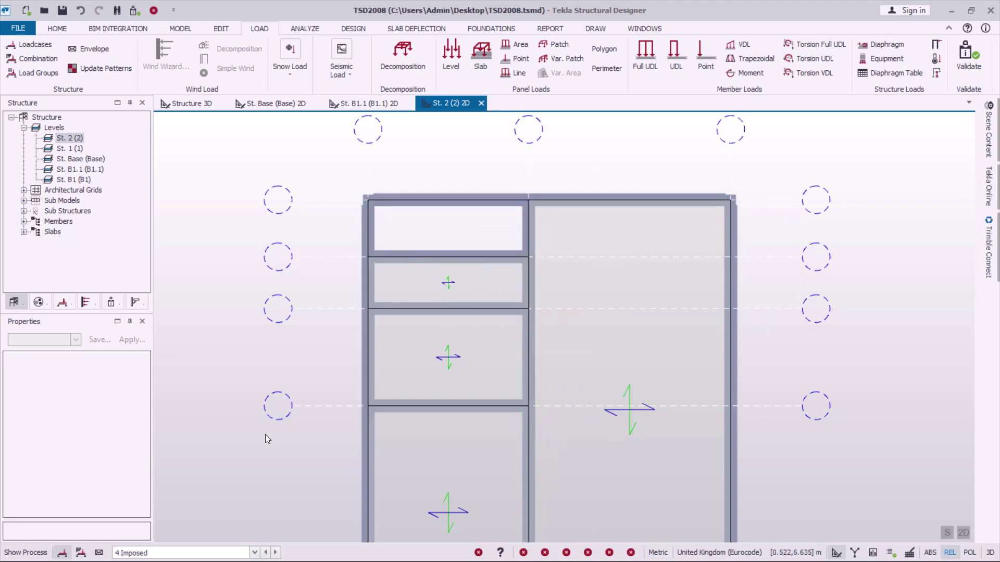
{"action": "left_click", "coordinate": [254, 552]}
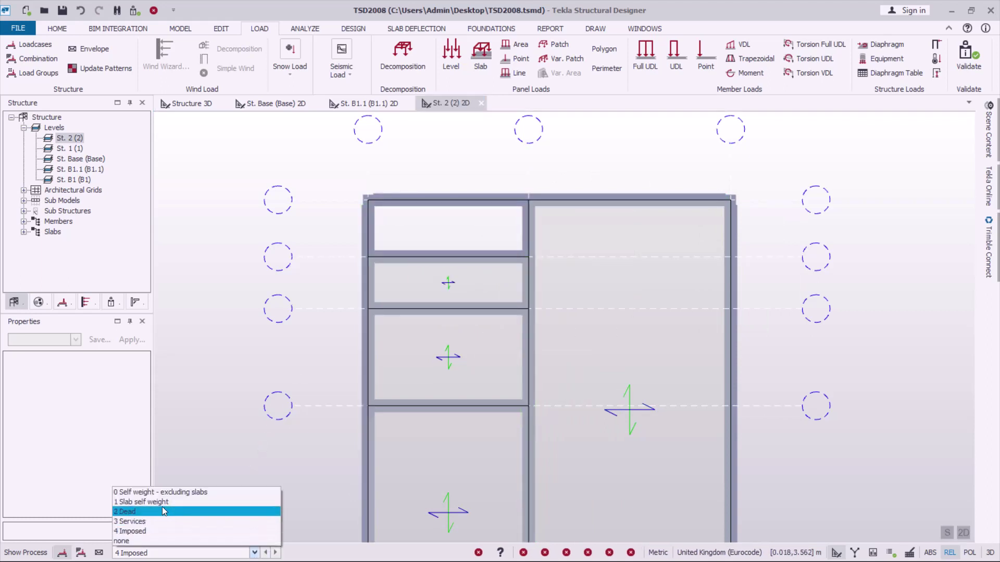
{"action": "left_click", "coordinate": [135, 511]}
{"action": "left_click", "coordinate": [420, 303]}
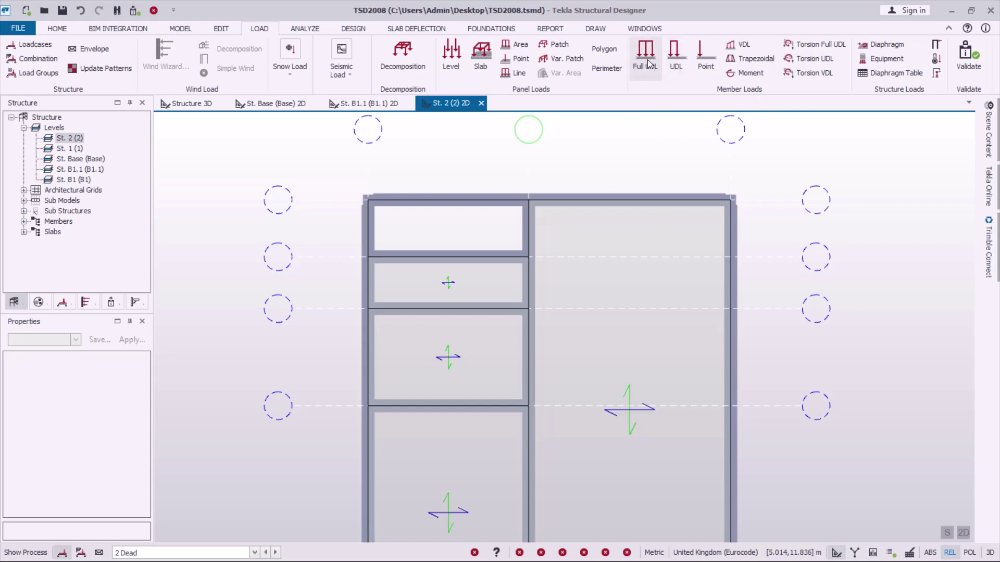
Step: Start a full-length member UDL with an 11 kN/m load value
{"action": "left_click", "coordinate": [648, 63]}
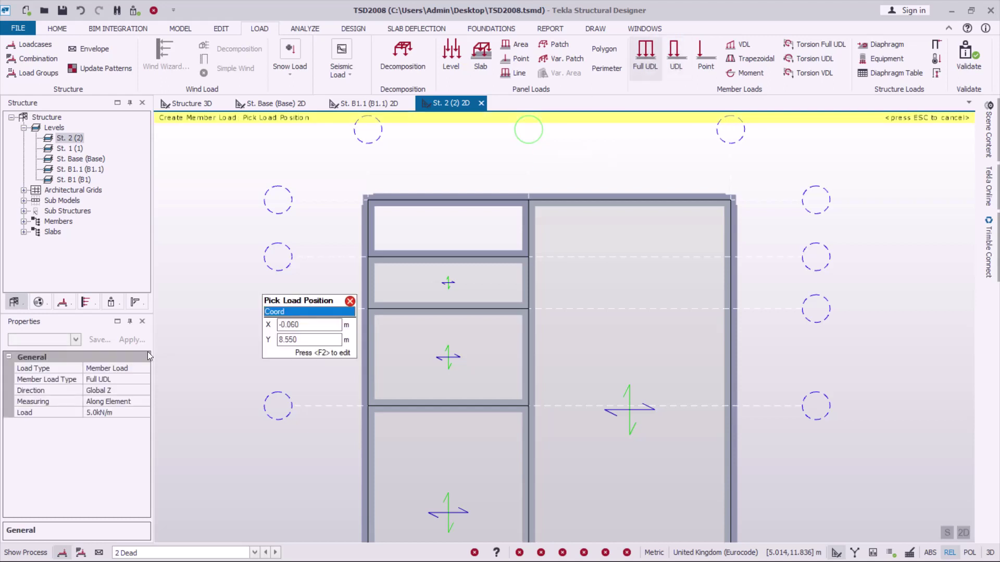
{"action": "left_click", "coordinate": [98, 414]}
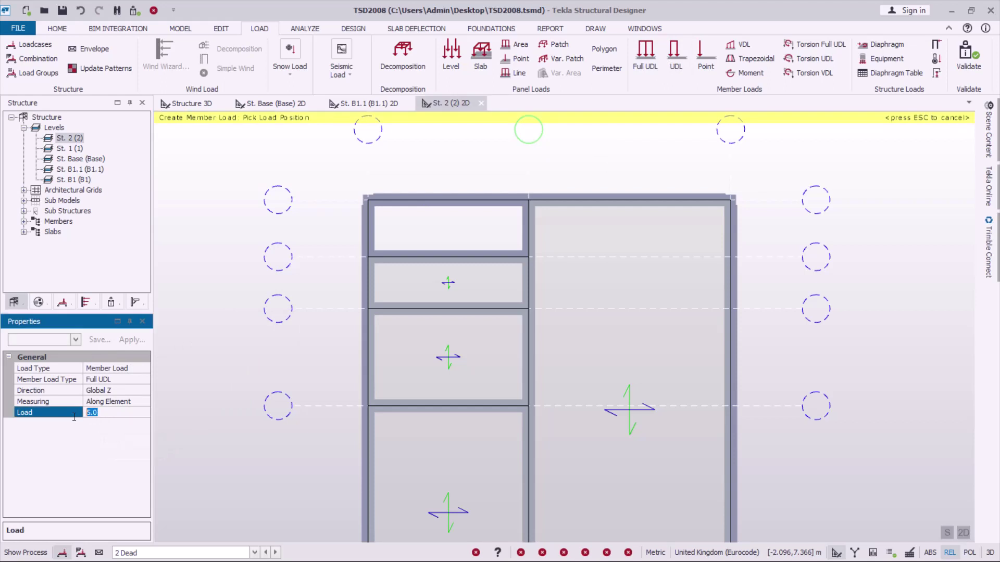
{"action": "mouse_move", "coordinate": [74, 414]}
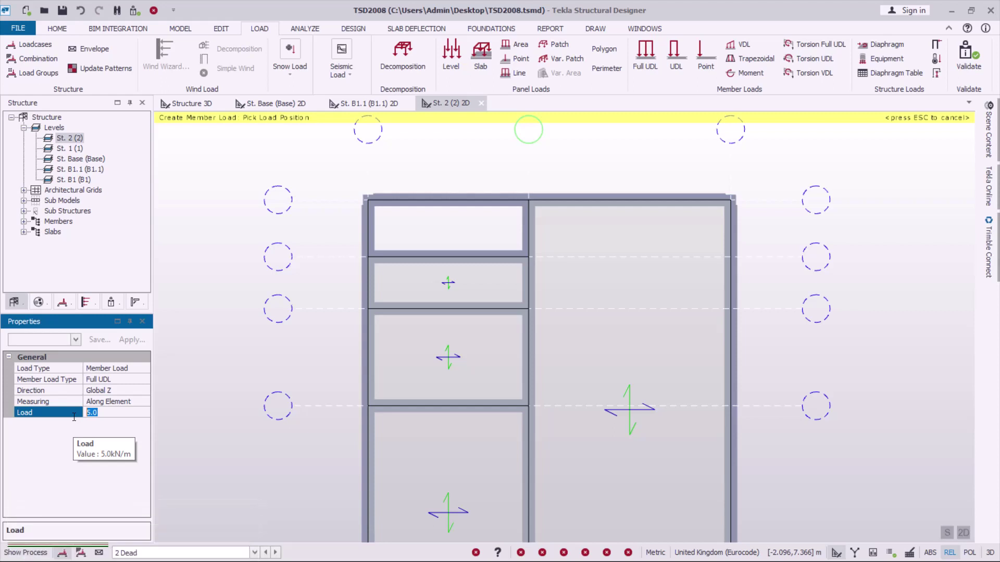
{"action": "type", "text": "11"}
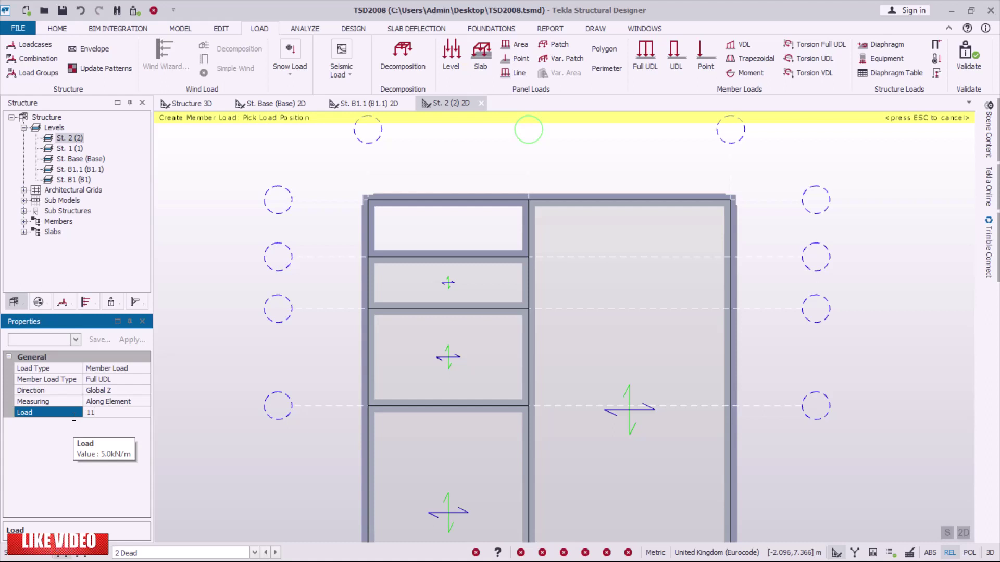
{"action": "key", "text": "Return"}
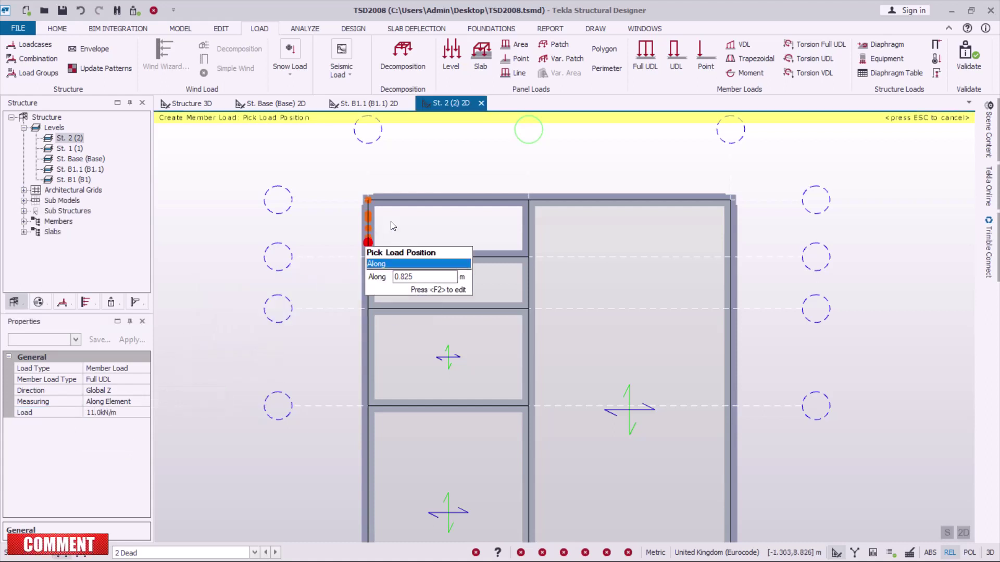
{"action": "scroll", "coordinate": [393, 226], "scroll_direction": "up", "scroll_amount": 1}
{"action": "scroll", "coordinate": [395, 215], "scroll_direction": "up", "scroll_amount": 1}
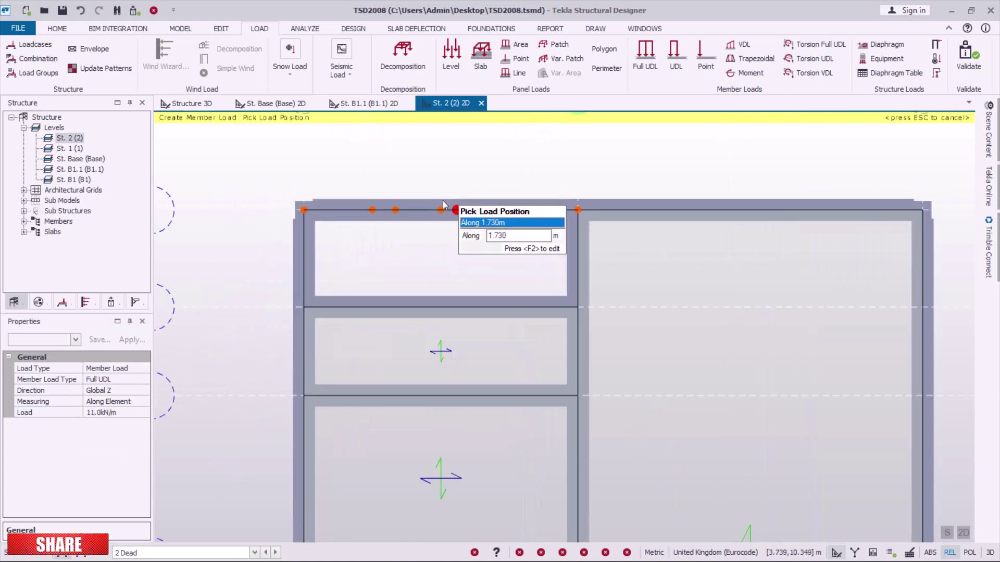
Step: Apply the 11 kN/m UDL to the top, left, bottom and right beams of the top-left bay
{"action": "left_click", "coordinate": [396, 209]}
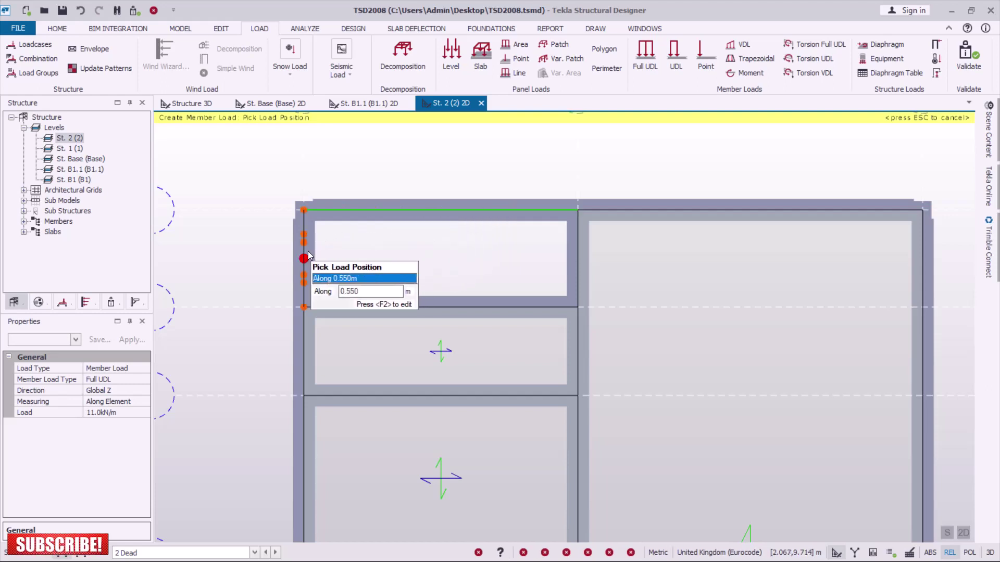
{"action": "left_click", "coordinate": [307, 257]}
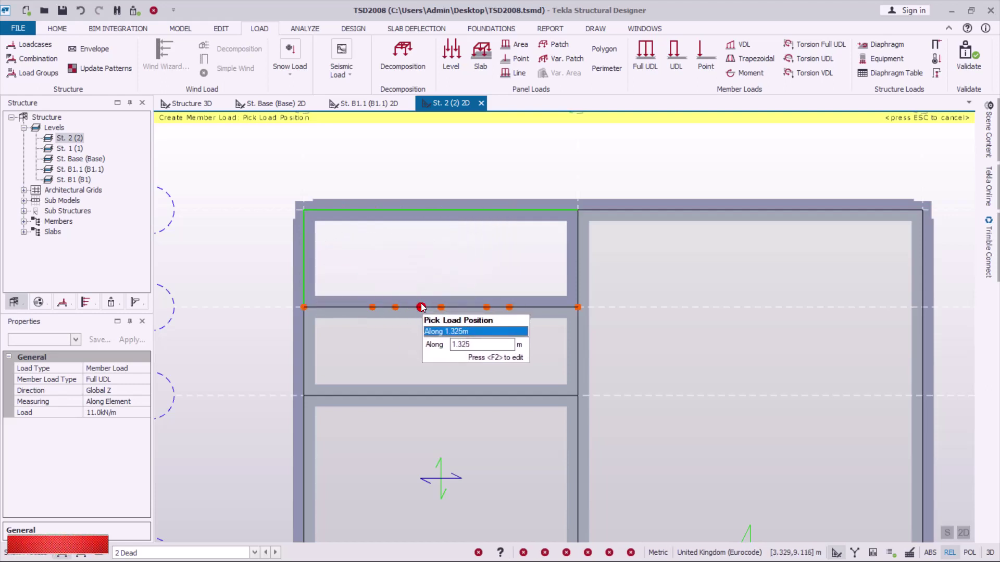
{"action": "left_click", "coordinate": [437, 307]}
{"action": "left_click", "coordinate": [576, 235]}
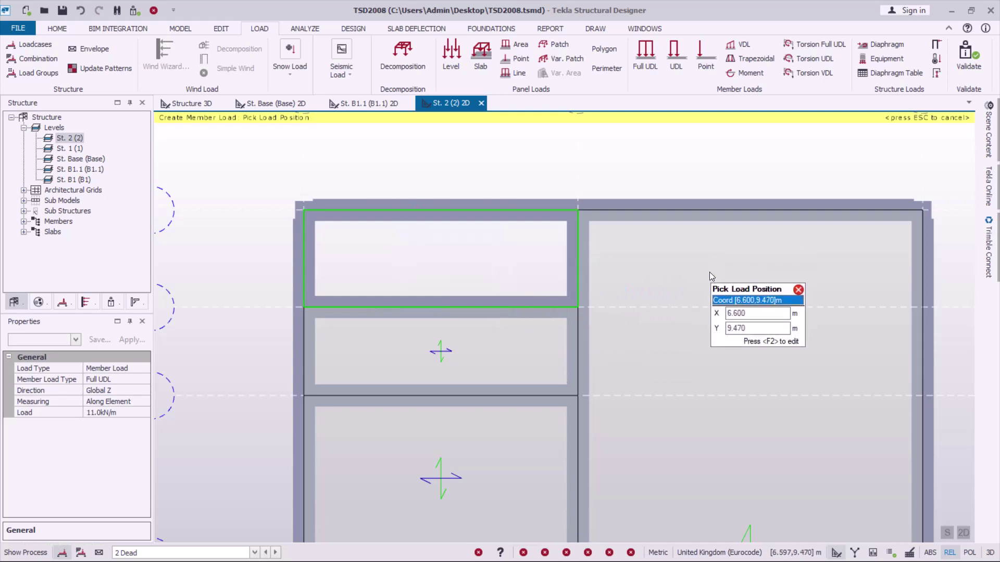
{"action": "scroll", "coordinate": [470, 257], "scroll_direction": "down", "scroll_amount": 2}
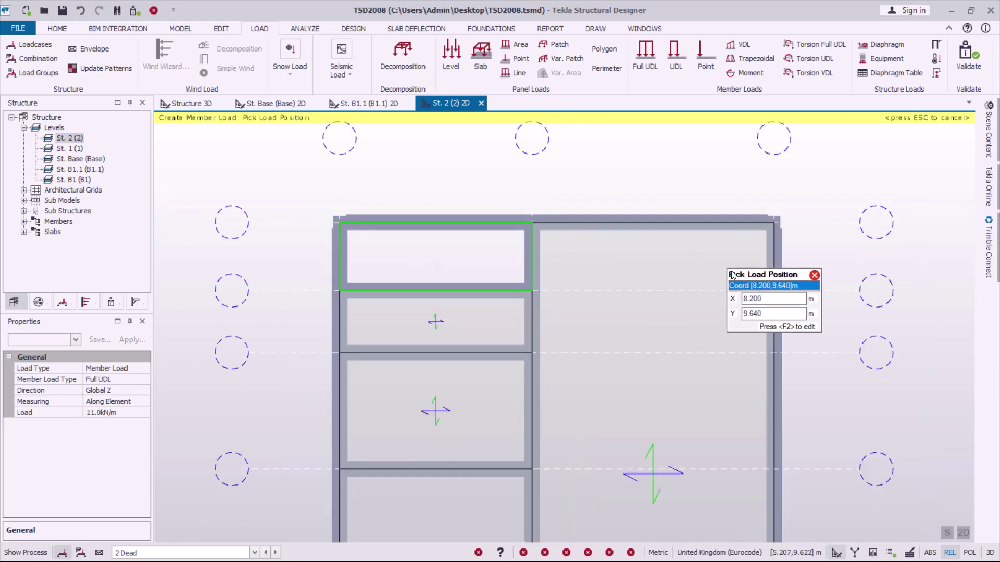
Step: Set the UDL to 2.5 kN/m and apply it to the bottom beam and two internal beams
{"action": "left_click", "coordinate": [105, 413]}
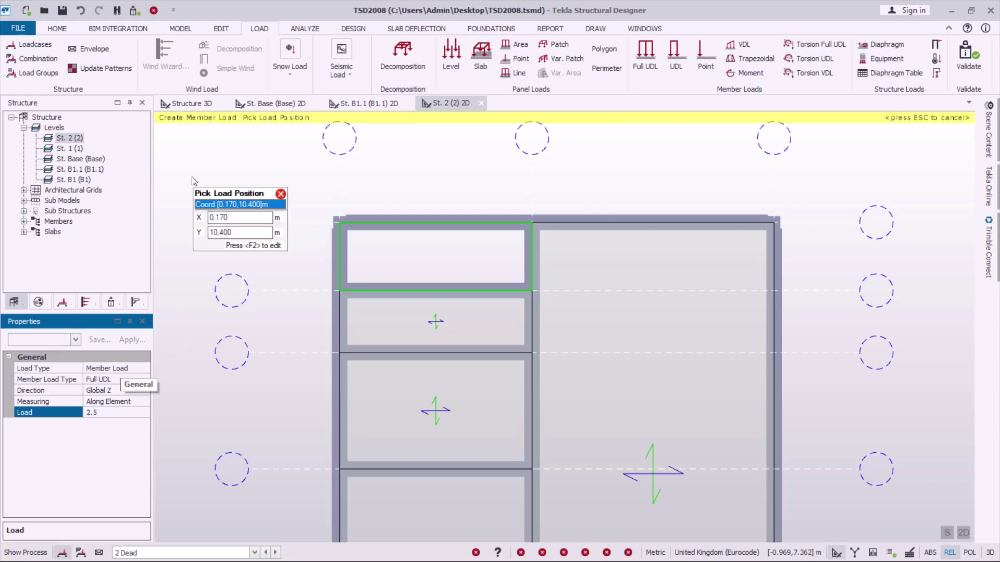
{"action": "scroll", "coordinate": [547, 230], "scroll_direction": "up", "scroll_amount": 2}
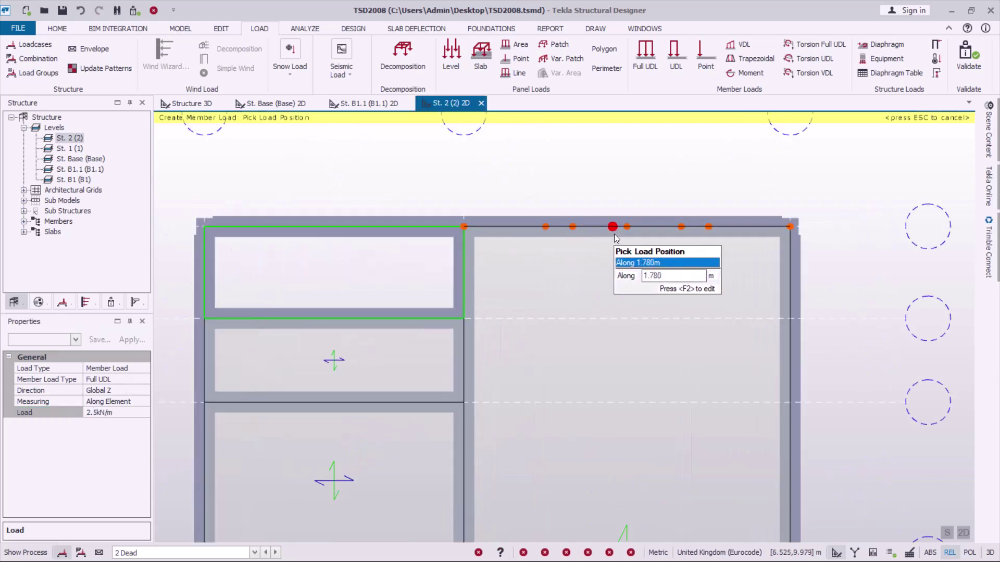
{"action": "scroll", "coordinate": [547, 198], "scroll_direction": "down", "scroll_amount": 1}
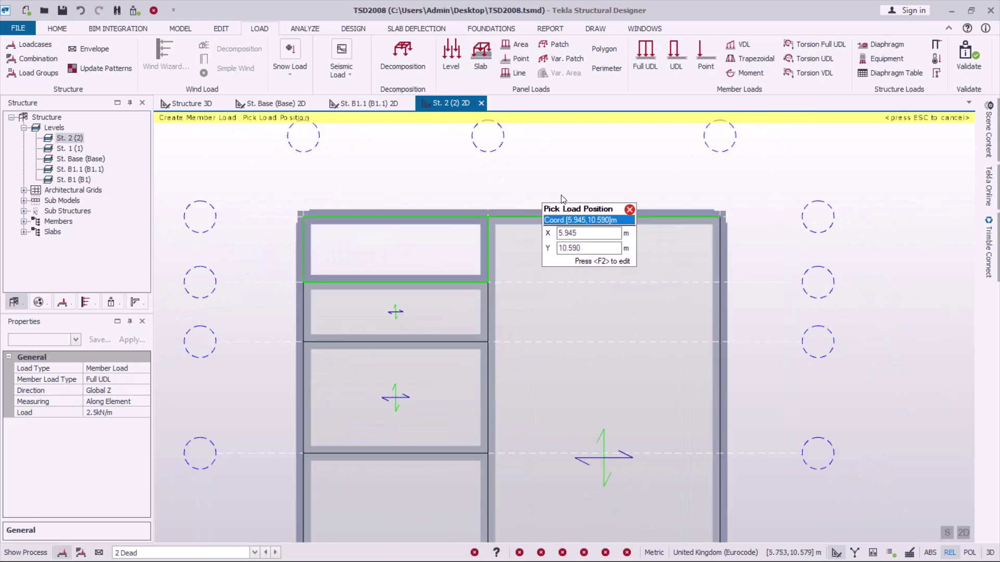
{"action": "scroll", "coordinate": [738, 306], "scroll_direction": "up", "scroll_amount": 1}
{"action": "scroll", "coordinate": [612, 253], "scroll_direction": "down", "scroll_amount": 3}
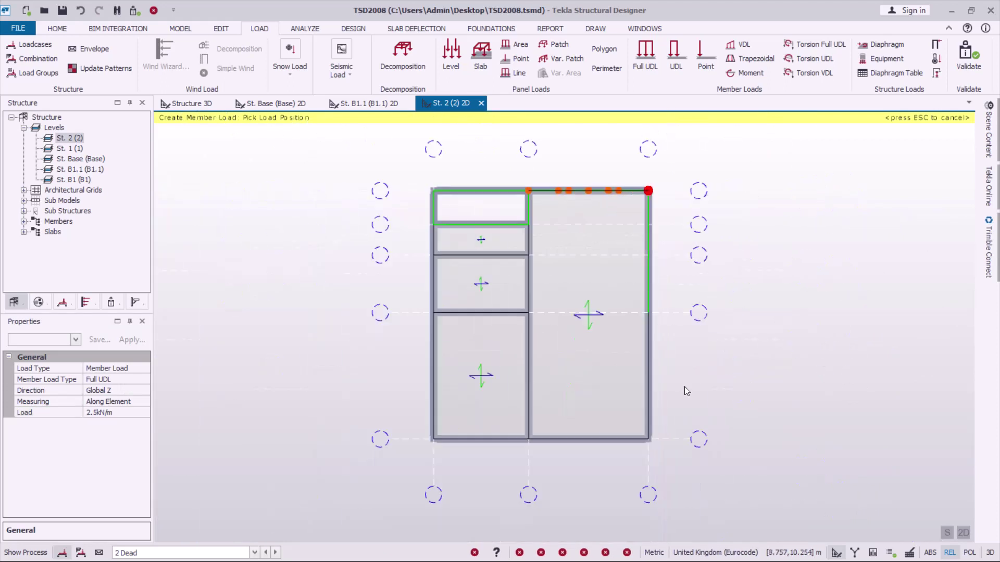
{"action": "scroll", "coordinate": [684, 386], "scroll_direction": "up", "scroll_amount": 1}
{"action": "scroll", "coordinate": [613, 406], "scroll_direction": "up", "scroll_amount": 2}
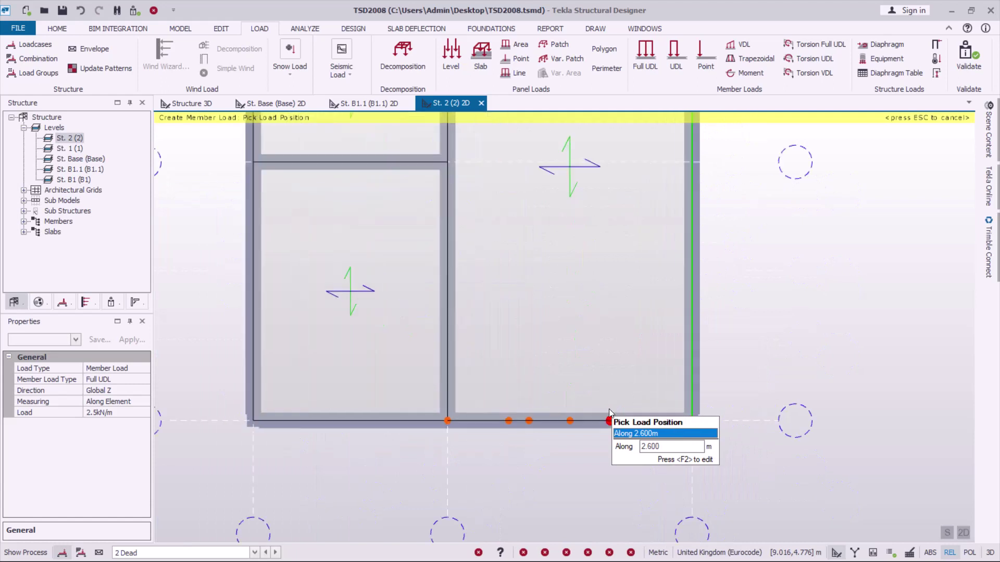
{"action": "left_click", "coordinate": [453, 422]}
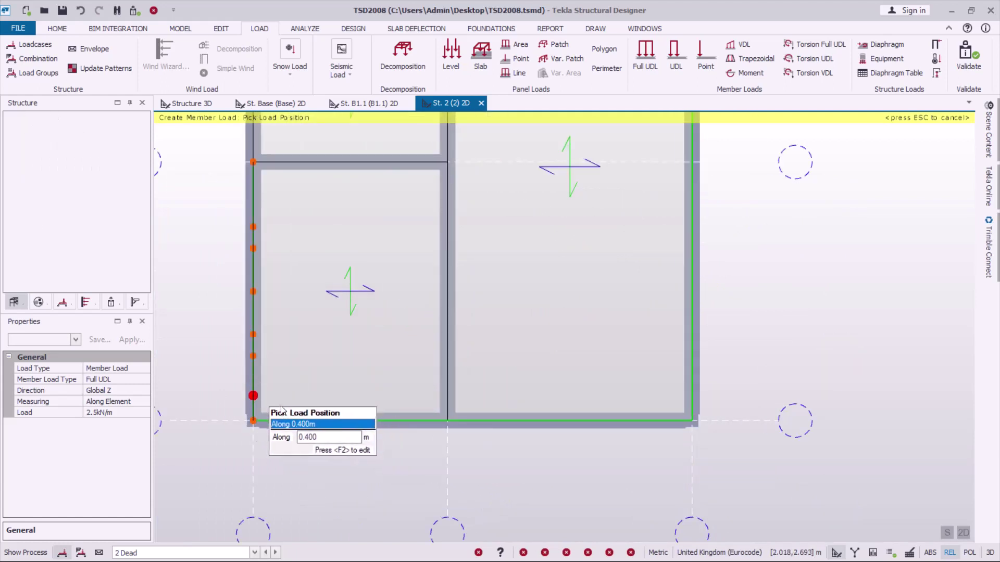
{"action": "scroll", "coordinate": [322, 421], "scroll_direction": "down", "scroll_amount": 2}
{"action": "scroll", "coordinate": [297, 227], "scroll_direction": "up", "scroll_amount": 2}
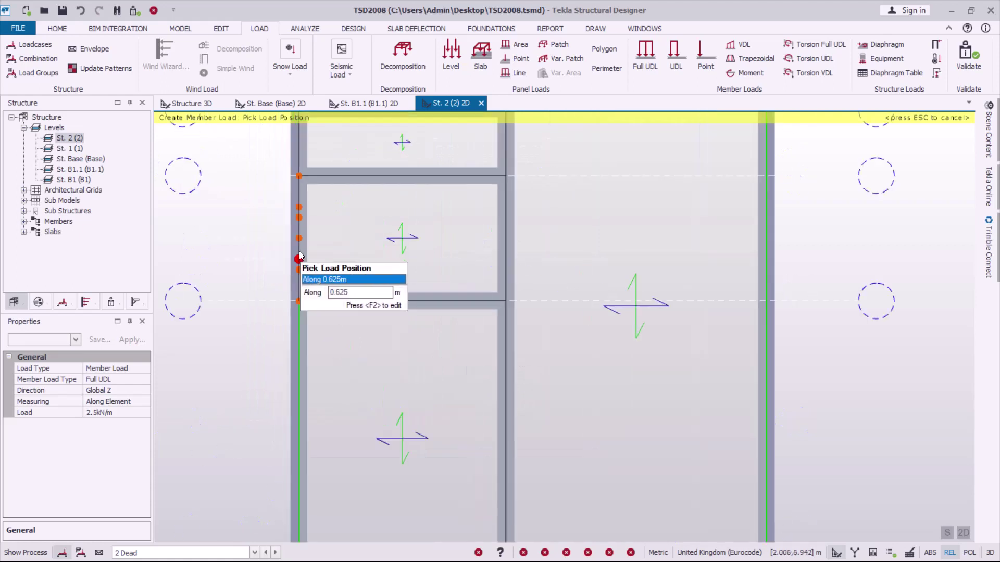
{"action": "scroll", "coordinate": [300, 251], "scroll_direction": "down", "scroll_amount": 2}
{"action": "scroll", "coordinate": [322, 207], "scroll_direction": "up", "scroll_amount": 2}
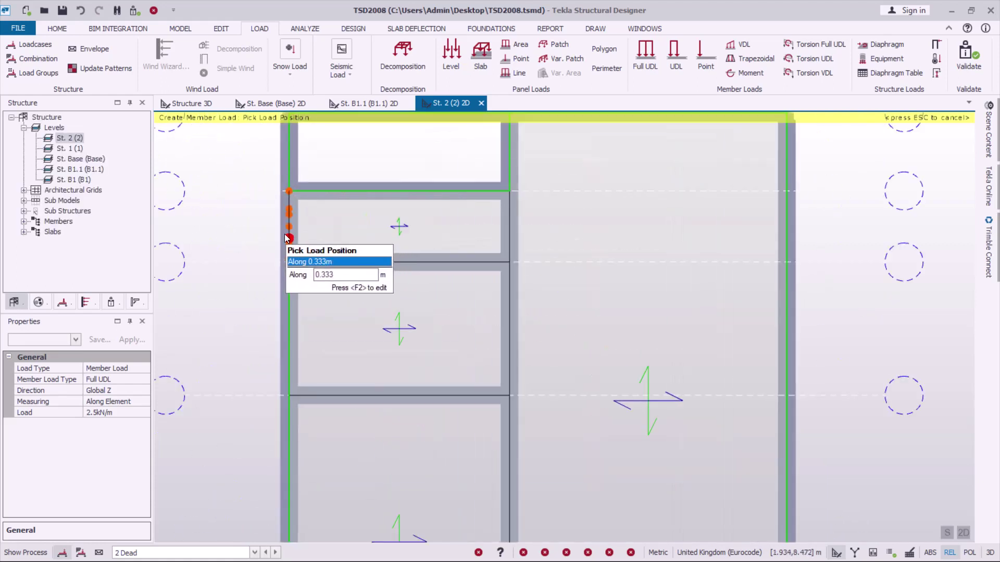
{"action": "scroll", "coordinate": [323, 261], "scroll_direction": "down", "scroll_amount": 1}
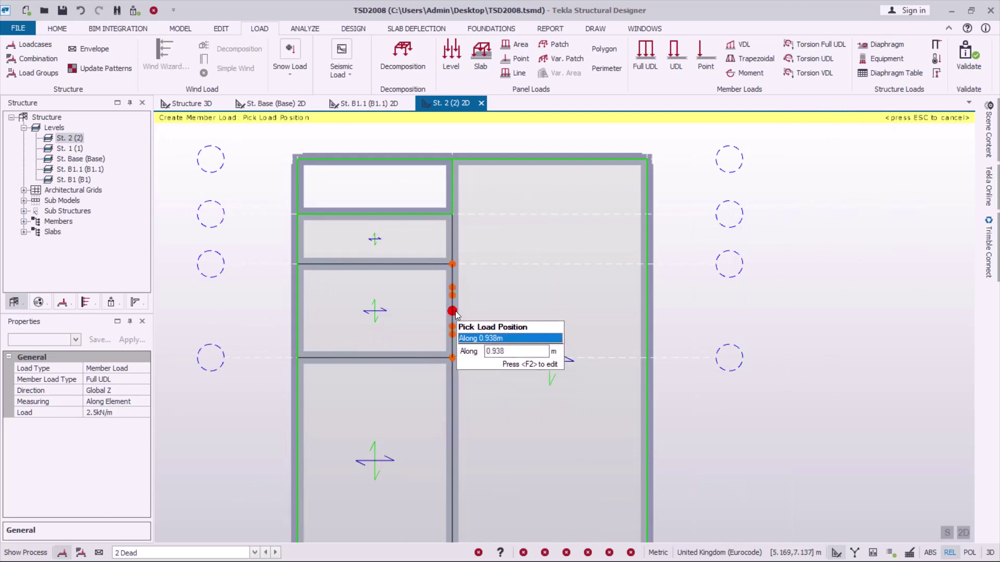
{"action": "left_click", "coordinate": [451, 245]}
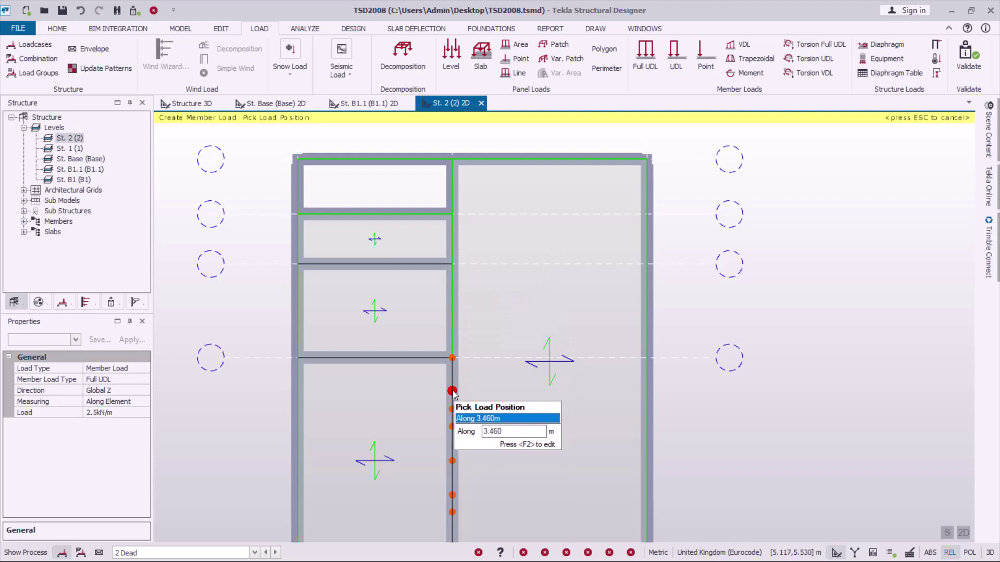
{"action": "scroll", "coordinate": [452, 393], "scroll_direction": "down", "scroll_amount": 2}
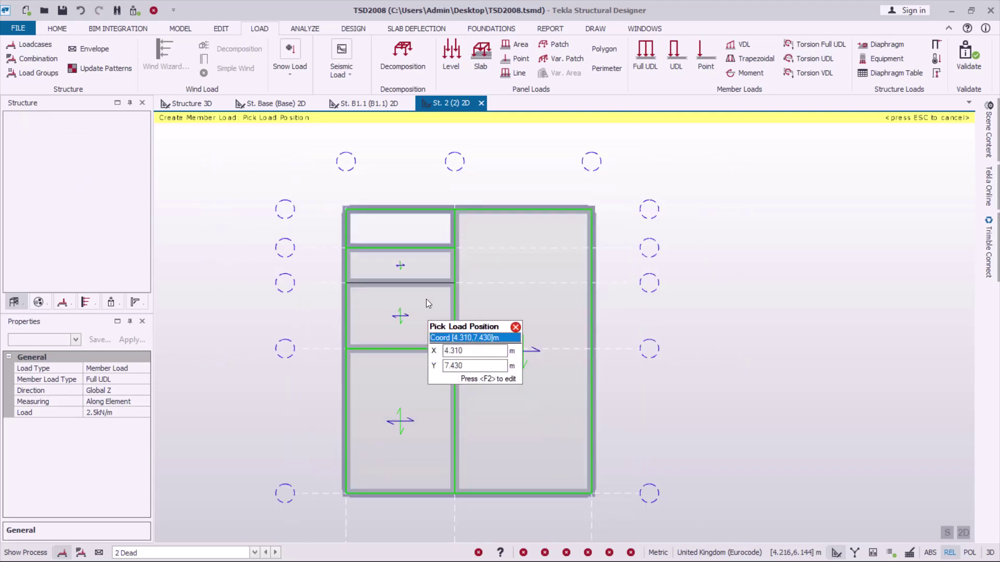
{"action": "left_click", "coordinate": [422, 286]}
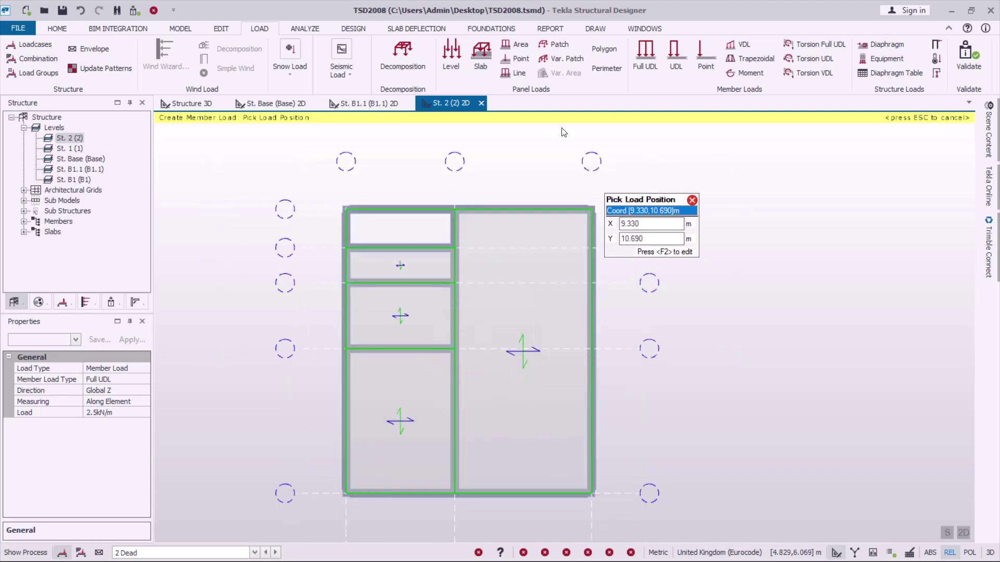
Step: Under loadcase 4 Imposed, apply a 5 kN/m² level load to the top storey slab
{"action": "left_click", "coordinate": [254, 552]}
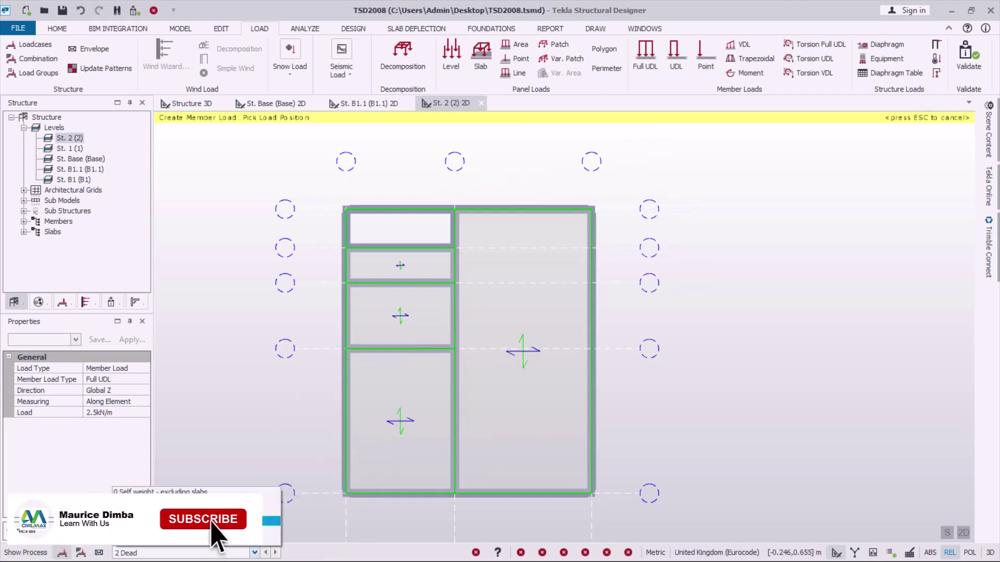
{"action": "left_click", "coordinate": [179, 536]}
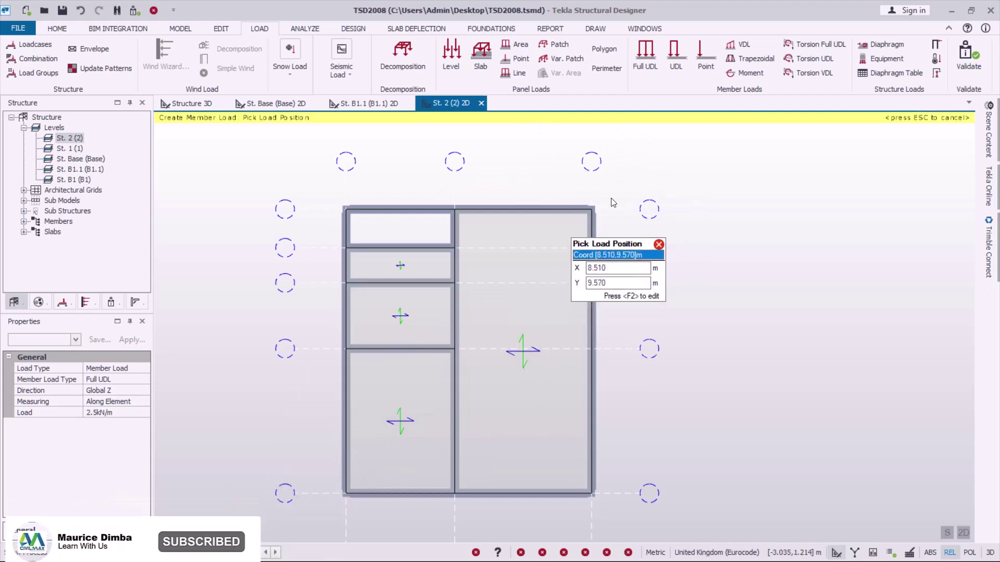
{"action": "left_click", "coordinate": [105, 412]}
{"action": "type", "text": "2"}
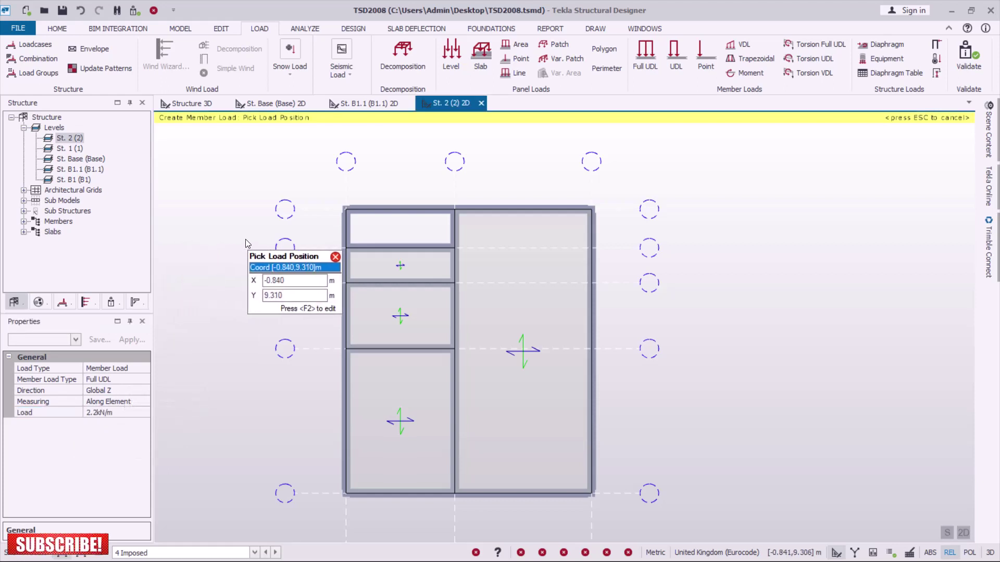
{"action": "left_click", "coordinate": [452, 61]}
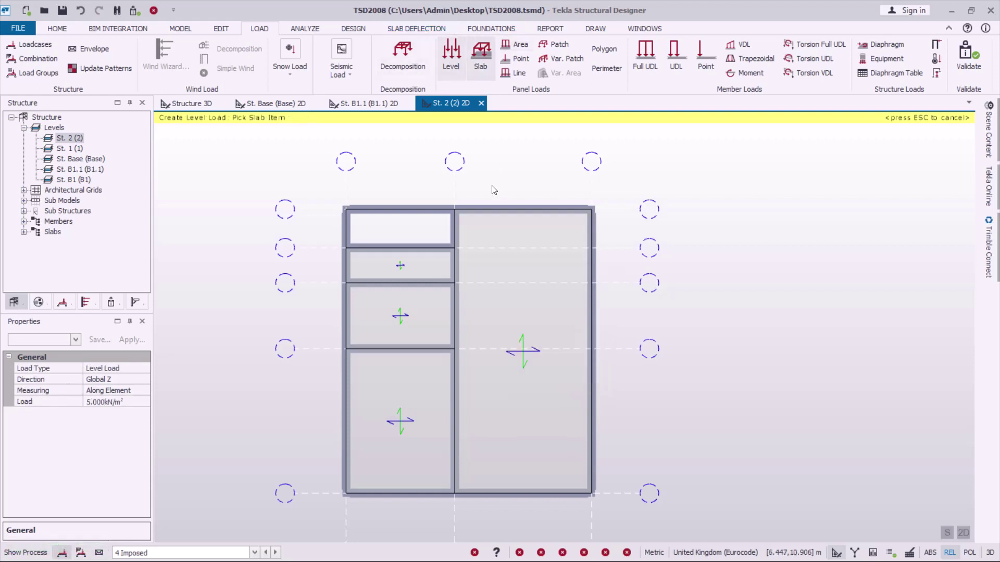
{"action": "left_click", "coordinate": [518, 311]}
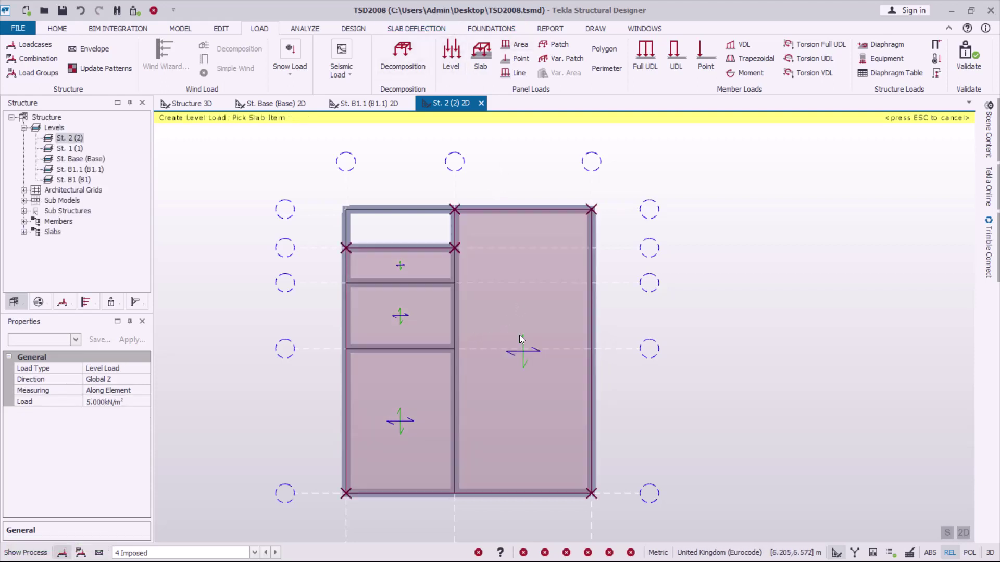
Step: Switch to the Structure 3D view of the whole concrete frame
{"action": "left_click", "coordinate": [196, 107]}
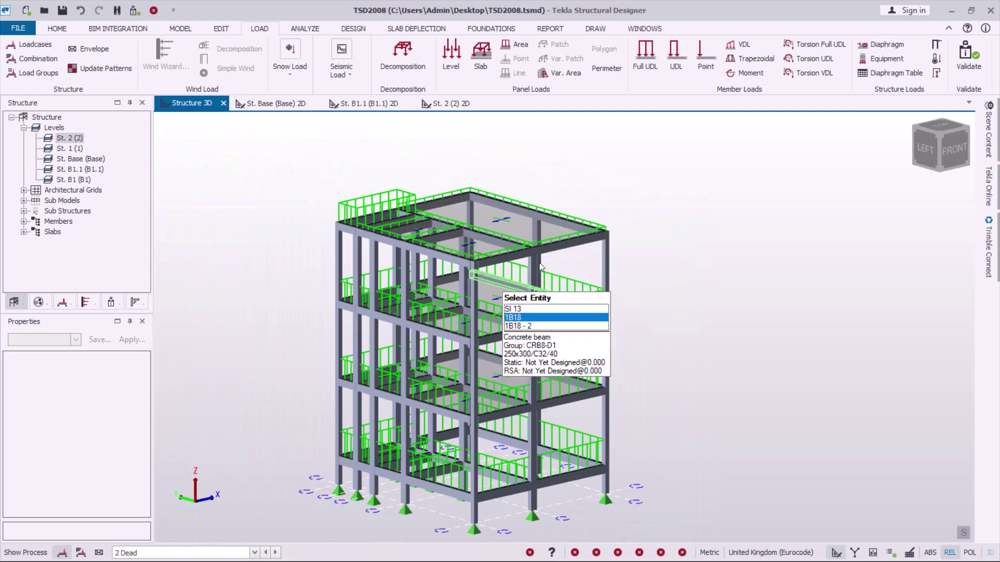
{"action": "scroll", "coordinate": [616, 251], "scroll_direction": "up", "scroll_amount": 1}
{"action": "scroll", "coordinate": [668, 295], "scroll_direction": "down", "scroll_amount": 2}
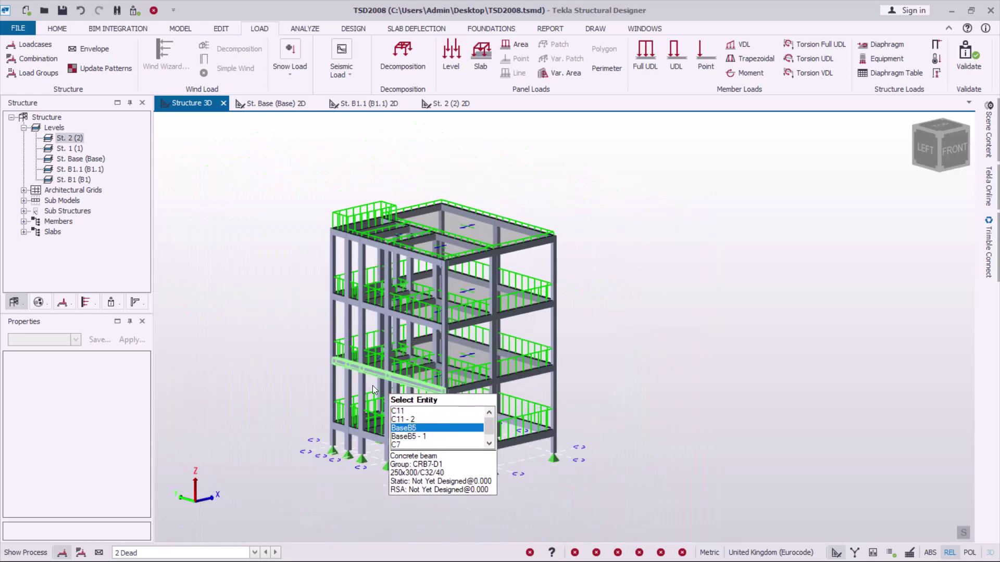
{"action": "scroll", "coordinate": [373, 385], "scroll_direction": "up", "scroll_amount": 1}
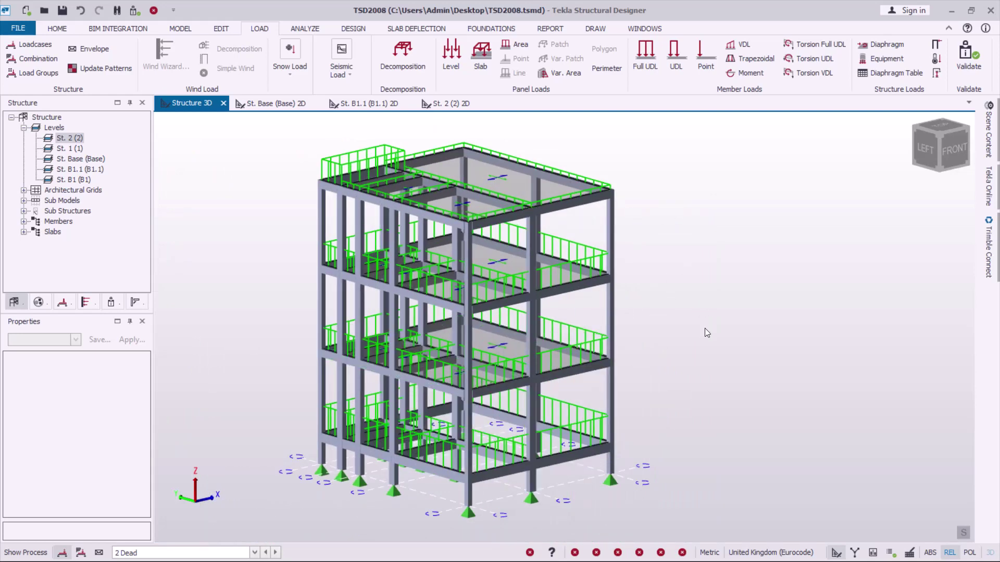